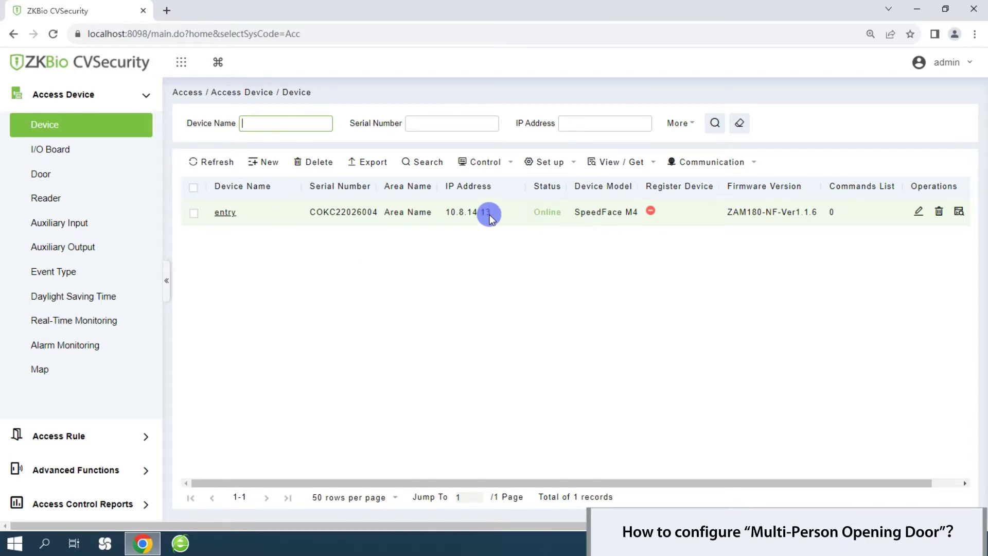
# Step: Apply Background Verification set to Disable on the entry device, then return to the device list
pyautogui.click(194, 214)
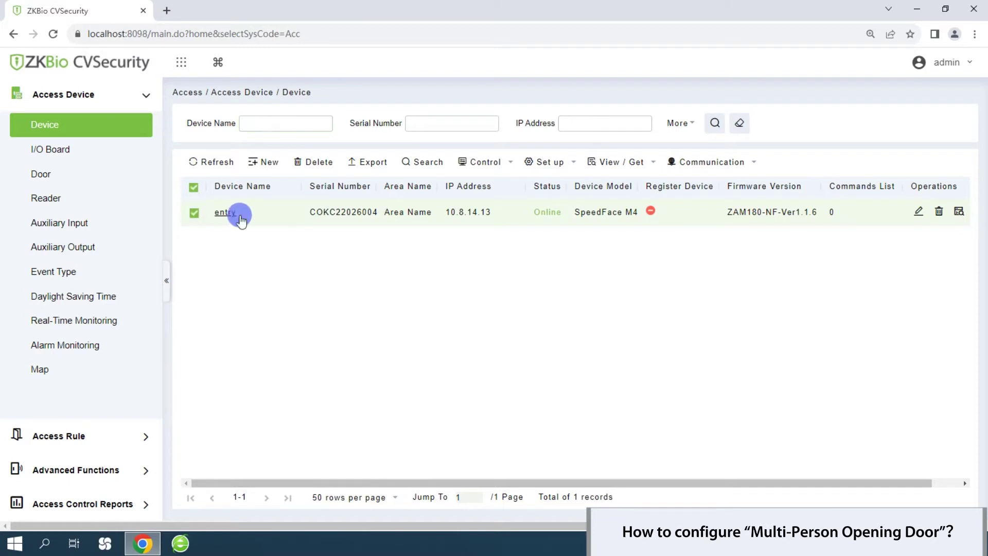
pyautogui.click(574, 163)
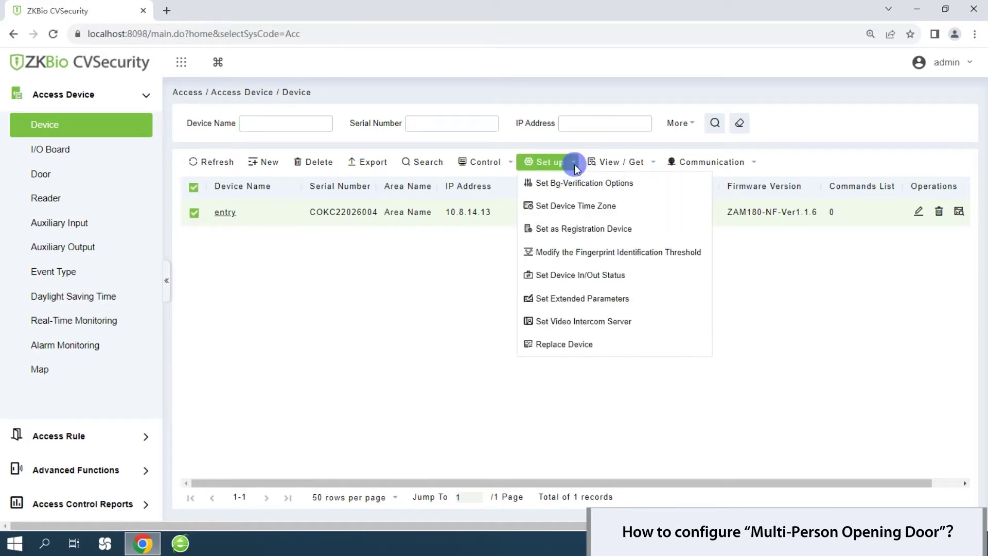
pyautogui.click(569, 192)
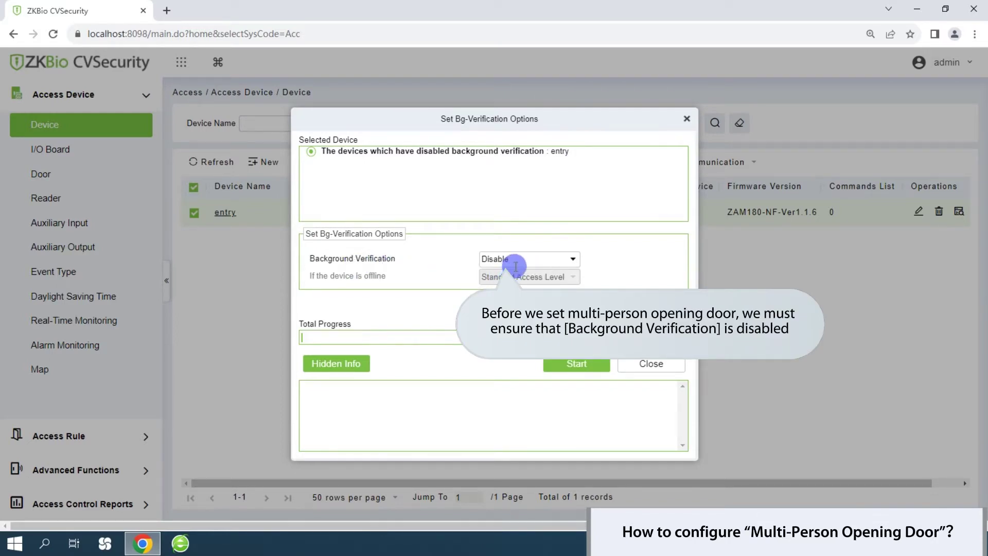
pyautogui.click(575, 367)
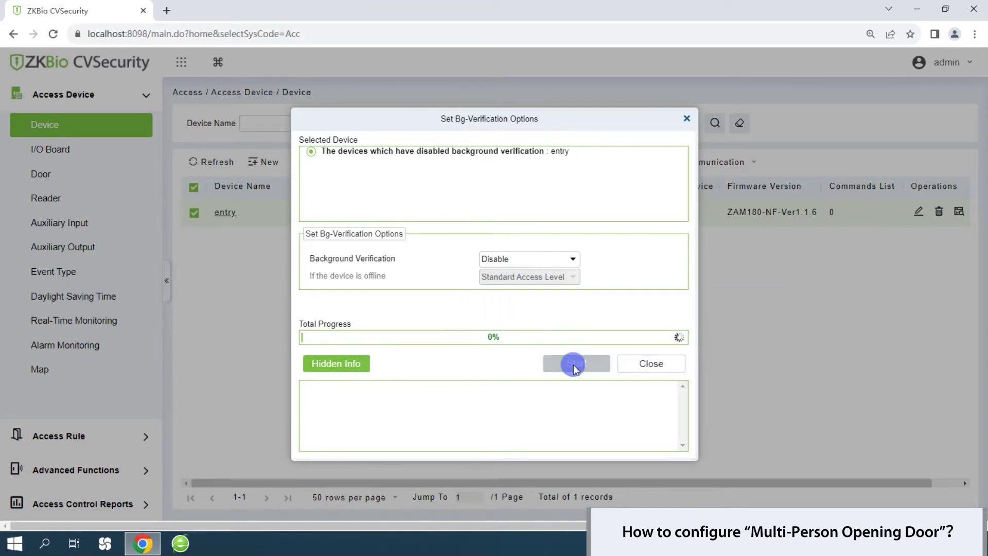
pyautogui.click(649, 363)
# Step: Under Access Rule > Multi-Person Group, add a new open door group named 'group1'
pyautogui.click(144, 97)
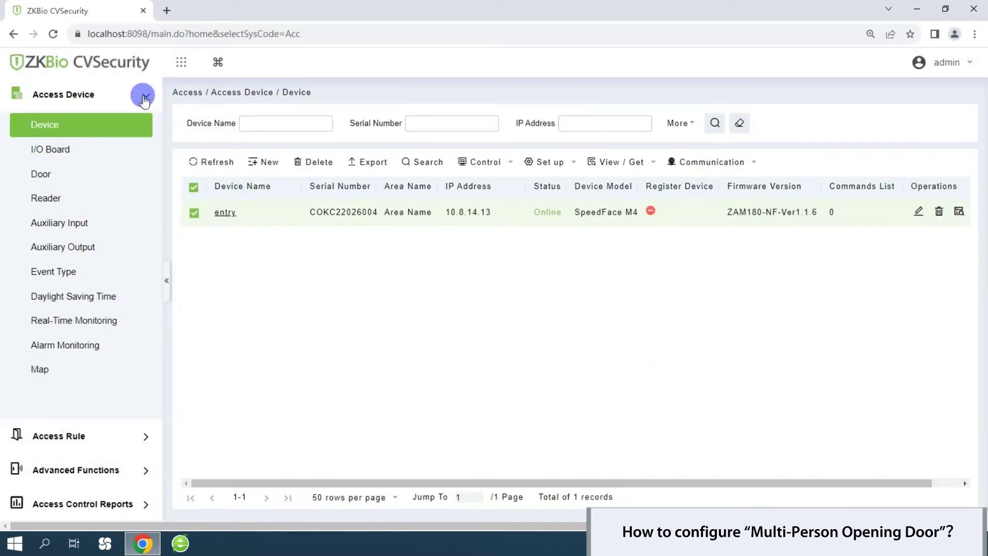
pyautogui.click(140, 130)
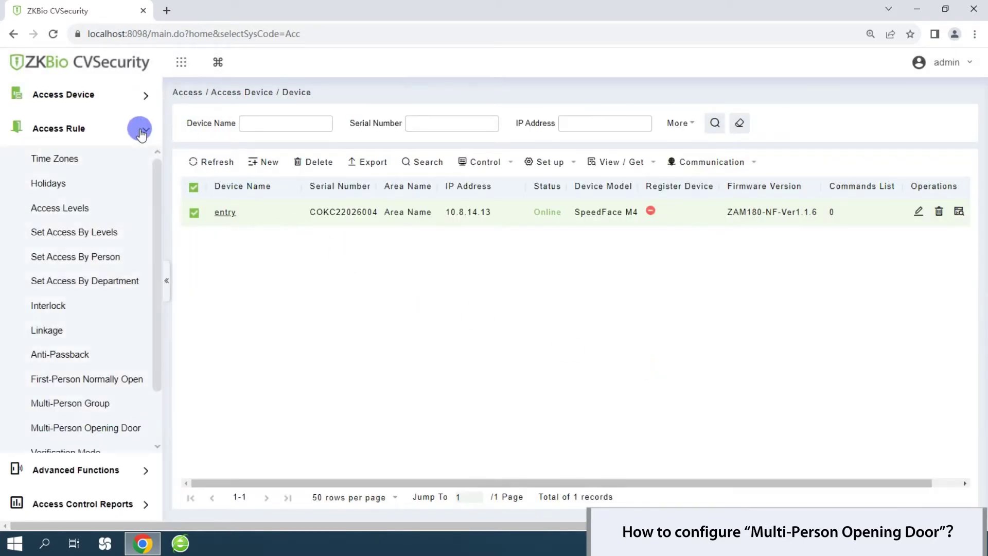
pyautogui.click(73, 409)
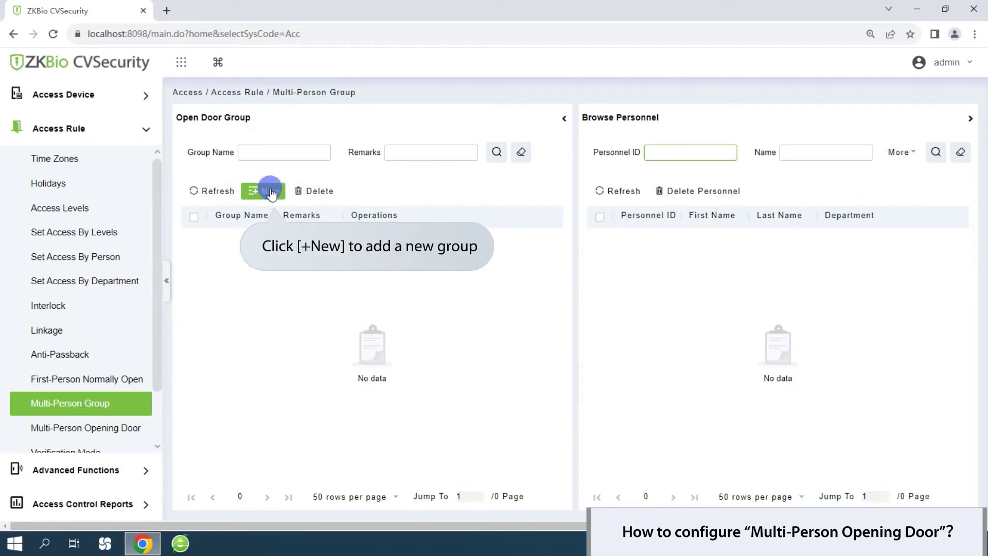
pyautogui.click(271, 191)
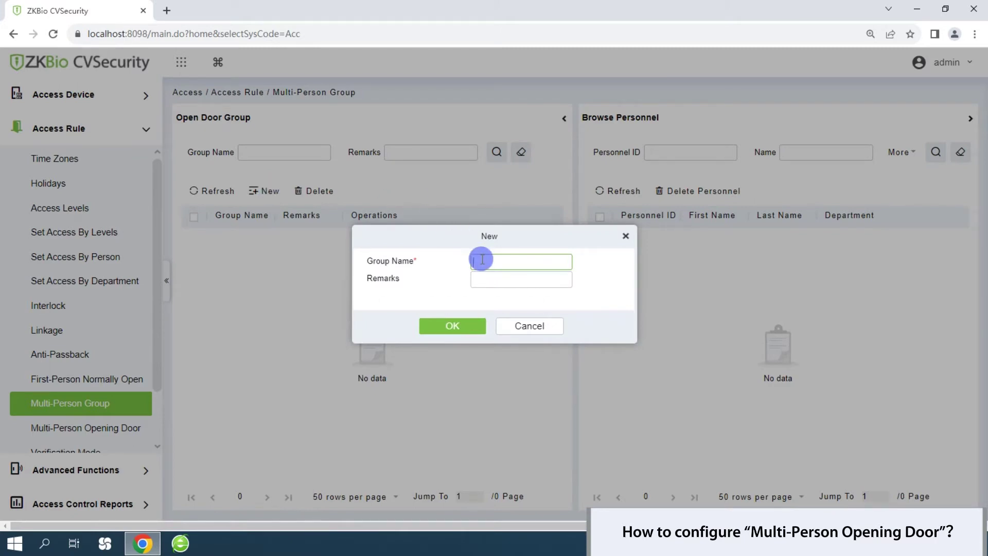
pyautogui.write('group')
pyautogui.write('1')
pyautogui.click(459, 327)
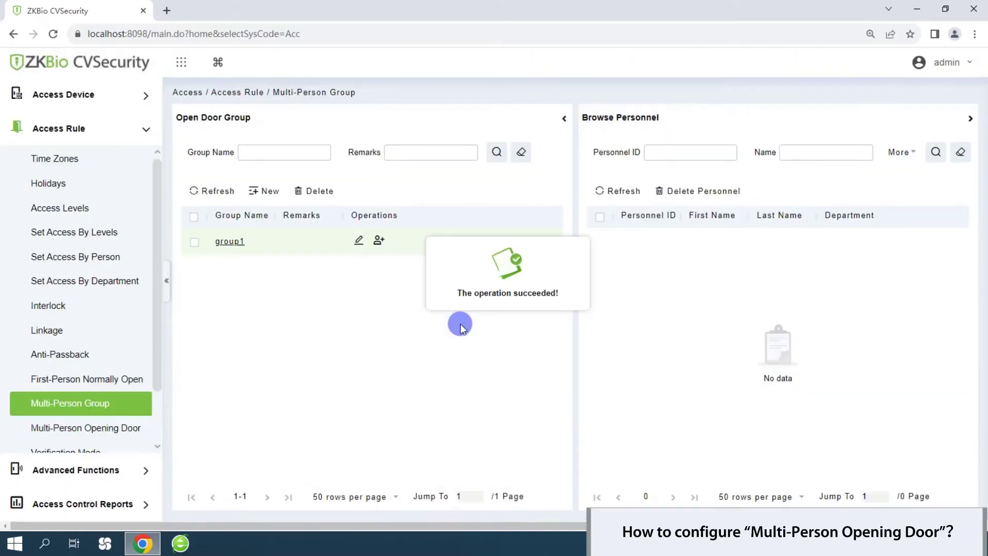
# Step: Select all nine available personnel and add them to group1
pyautogui.click(378, 245)
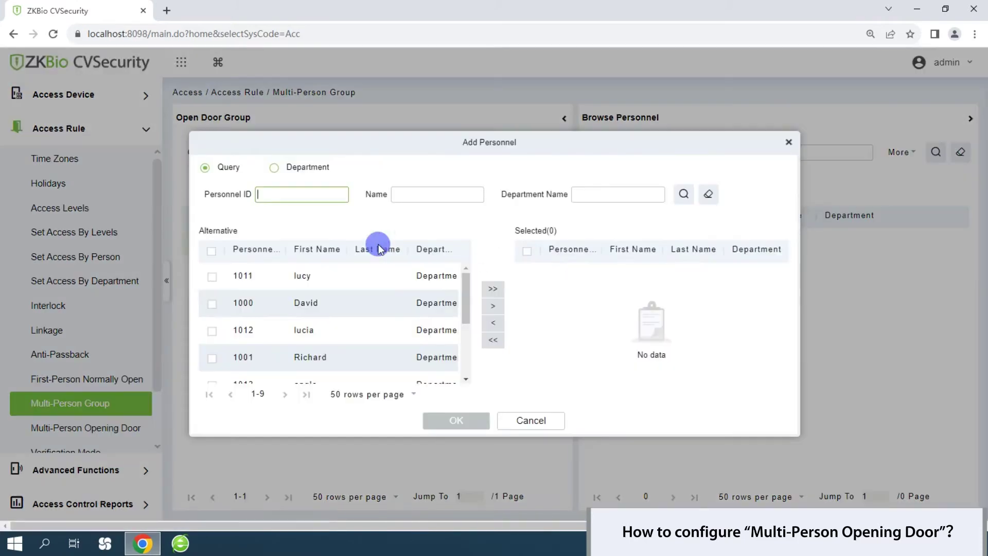
pyautogui.click(212, 252)
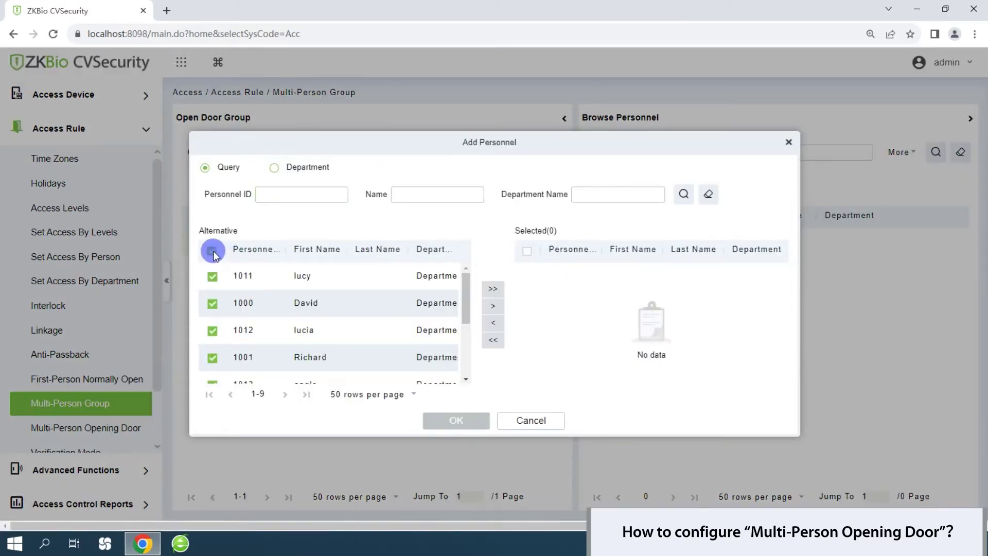
pyautogui.click(493, 305)
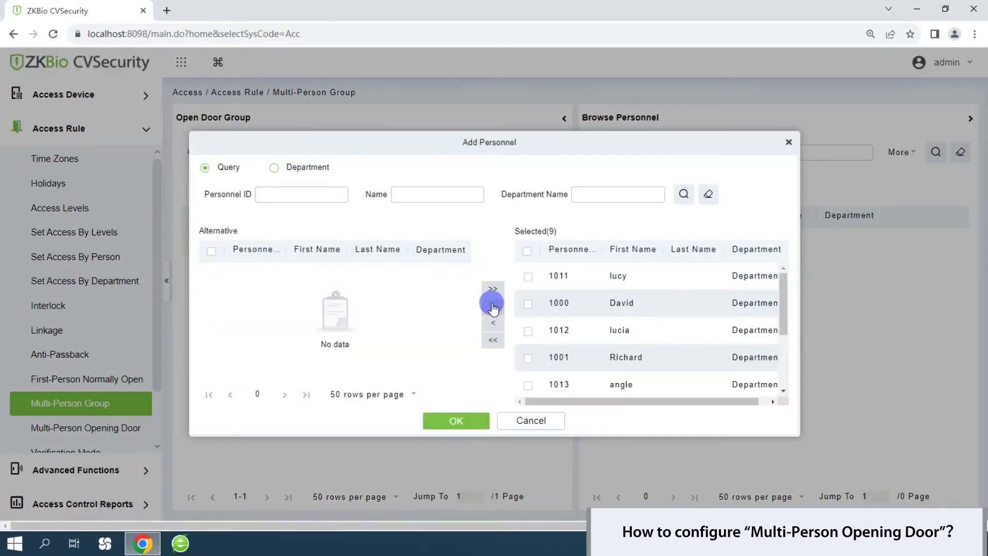
pyautogui.click(460, 422)
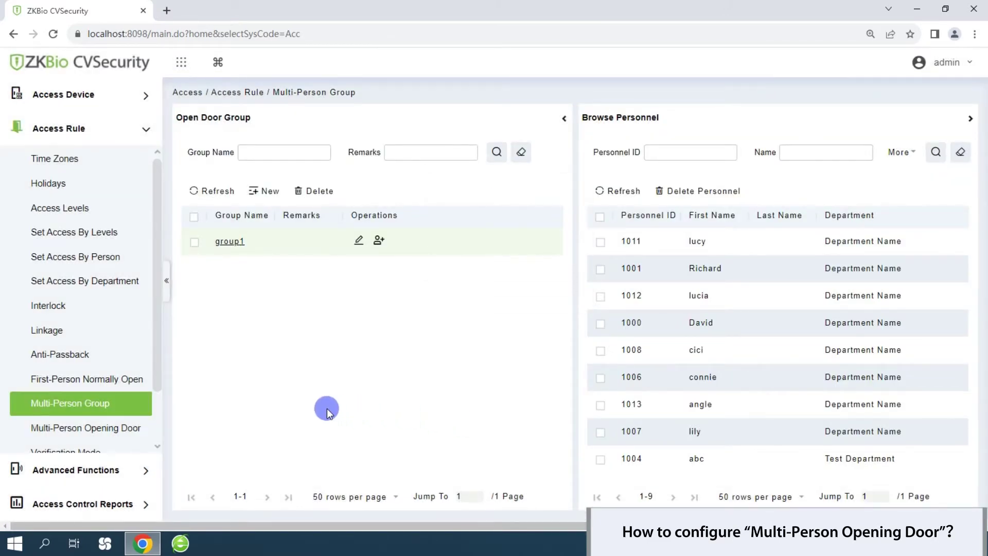
# Step: Begin a new Multi-Person Opening Door combination and choose door entry-1 for it
pyautogui.click(76, 434)
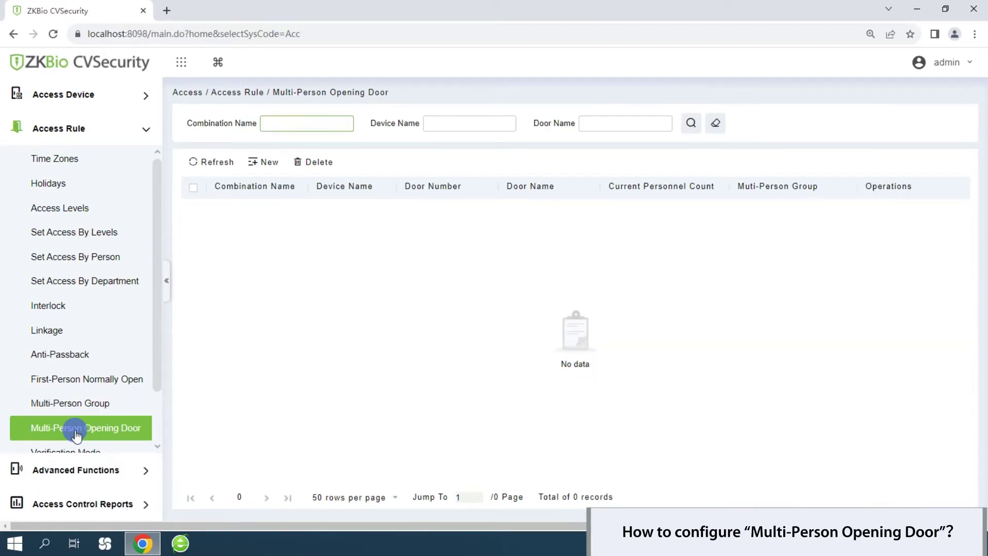
pyautogui.click(269, 168)
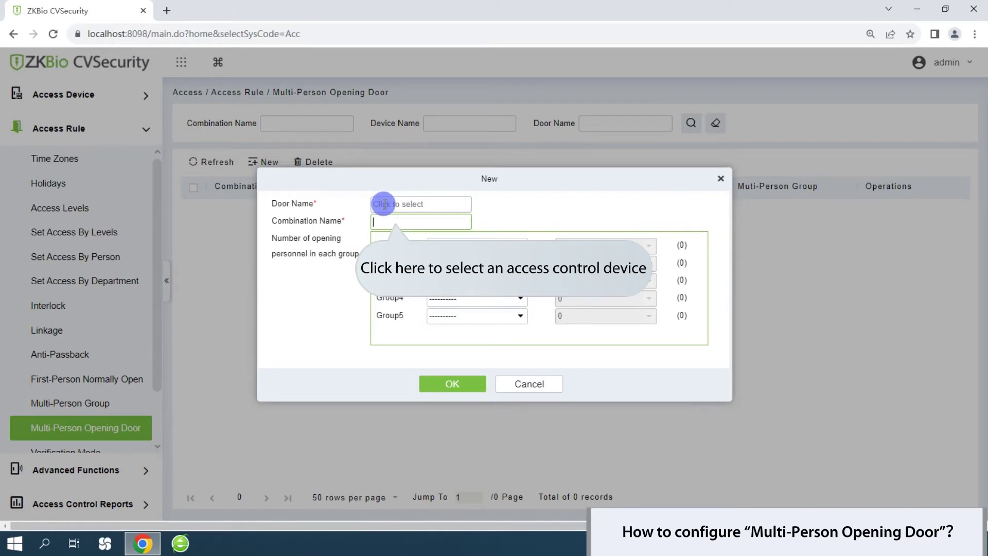
pyautogui.click(385, 204)
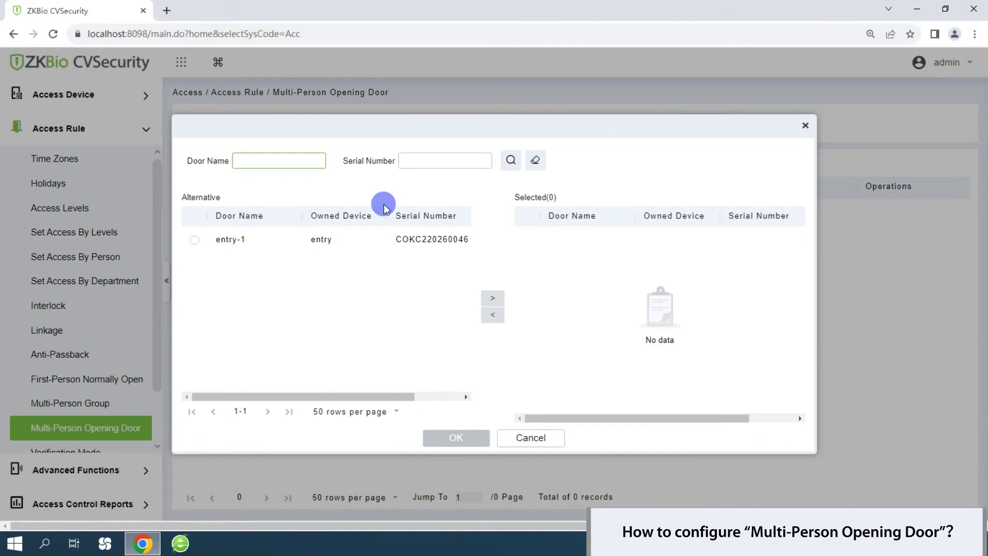
pyautogui.click(194, 239)
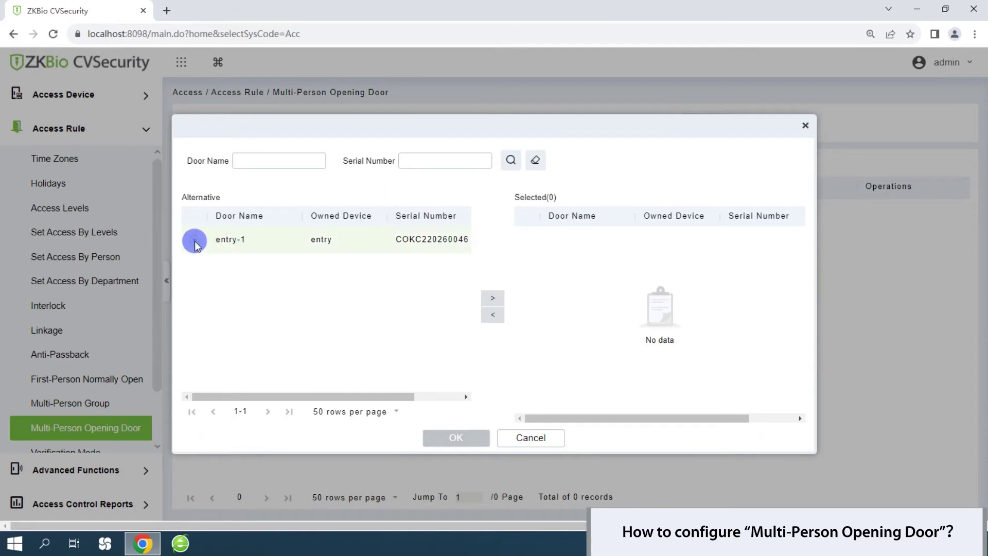
pyautogui.click(492, 298)
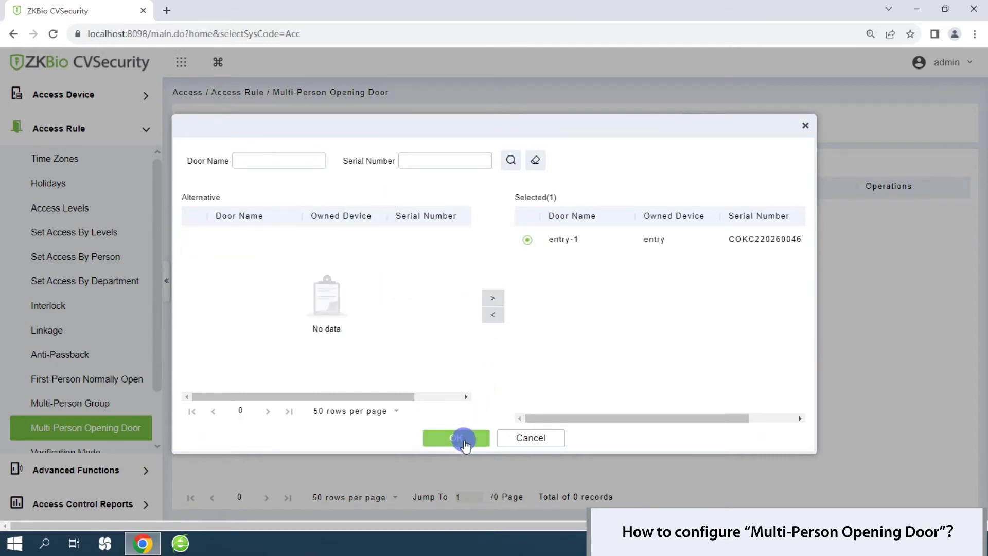
pyautogui.click(458, 438)
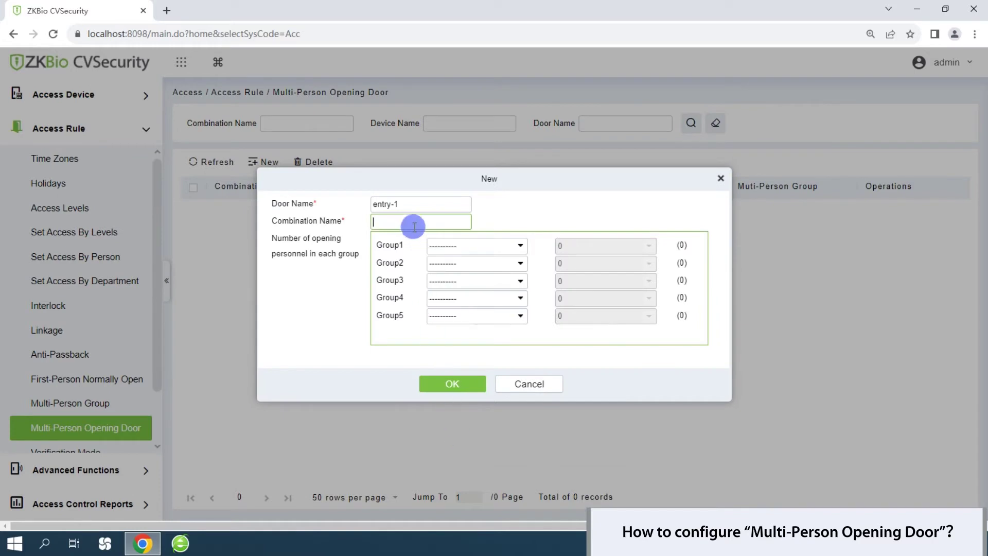
# Step: Name the combination 'test', set Group1 to group1 requiring 2 people, and save
pyautogui.write('t')
pyautogui.write('est')
pyautogui.click(520, 246)
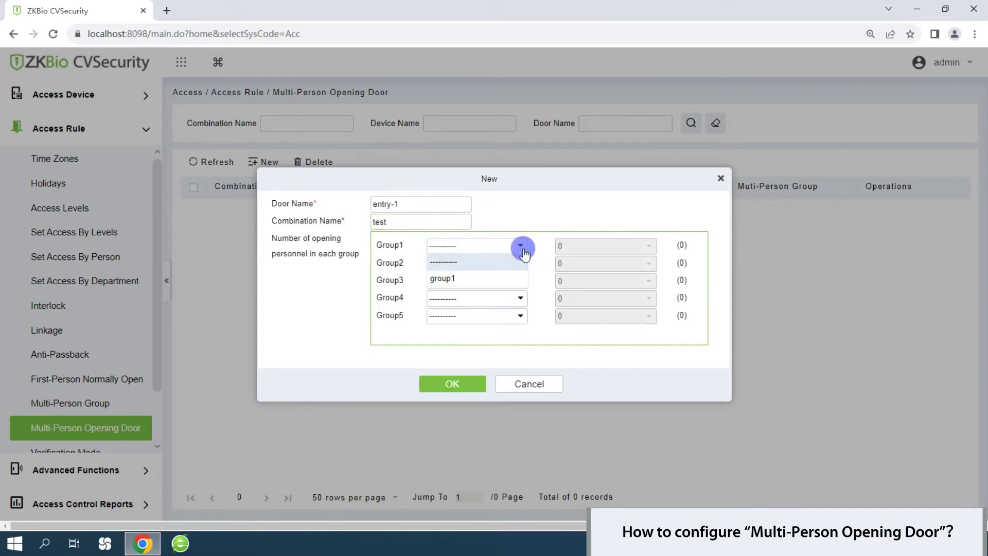
pyautogui.click(455, 280)
pyautogui.click(647, 246)
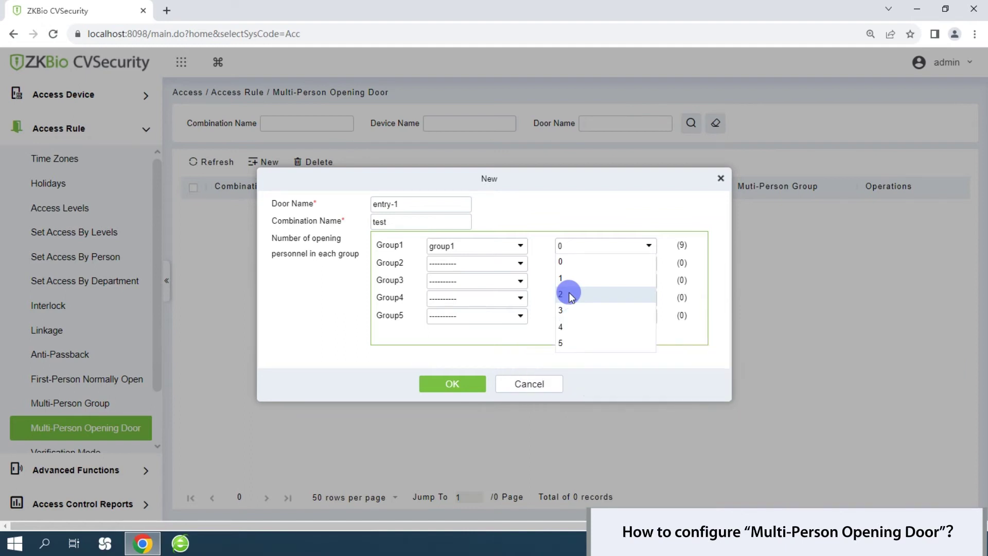
pyautogui.click(569, 294)
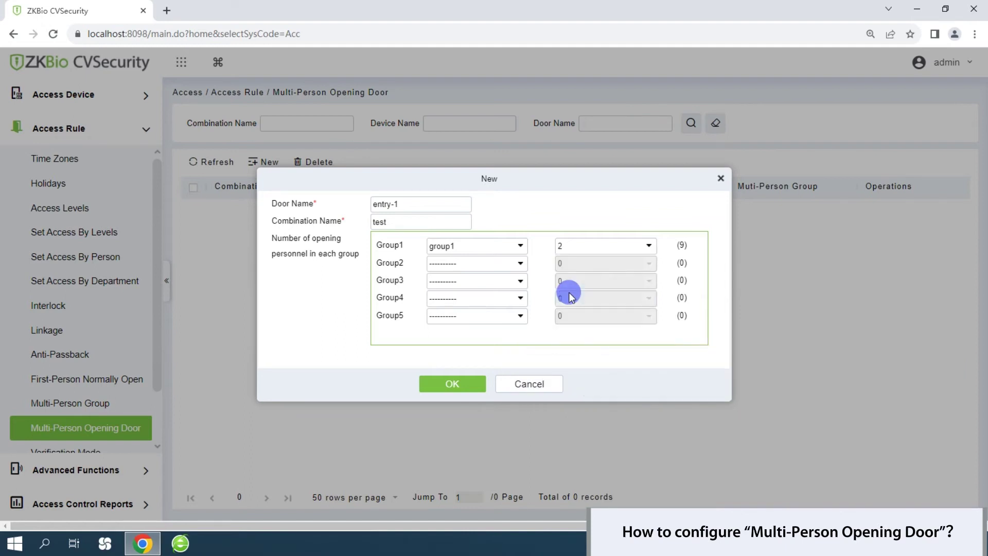
pyautogui.click(466, 387)
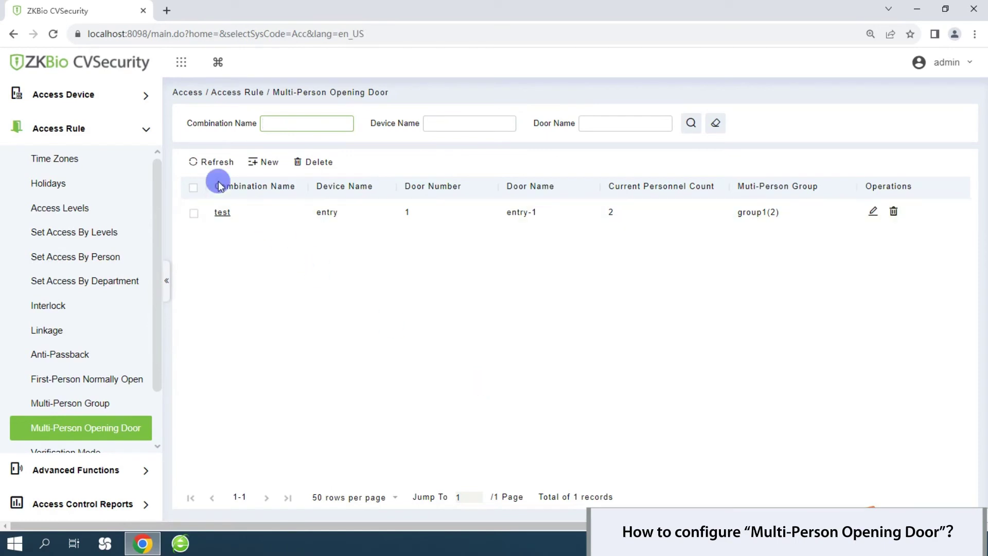
# Step: Open the All Transactions report under Access Control Reports
pyautogui.click(149, 129)
pyautogui.click(145, 198)
pyautogui.click(73, 225)
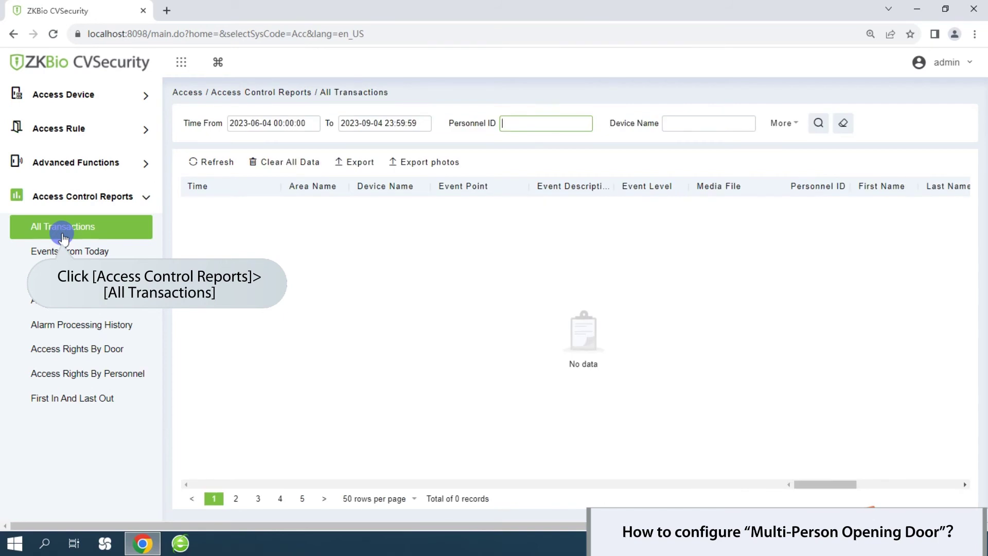
# Step: Refresh All Transactions until entry-1's Multi-Personnel Open event appears, widening the Event Description column
pyautogui.click(203, 164)
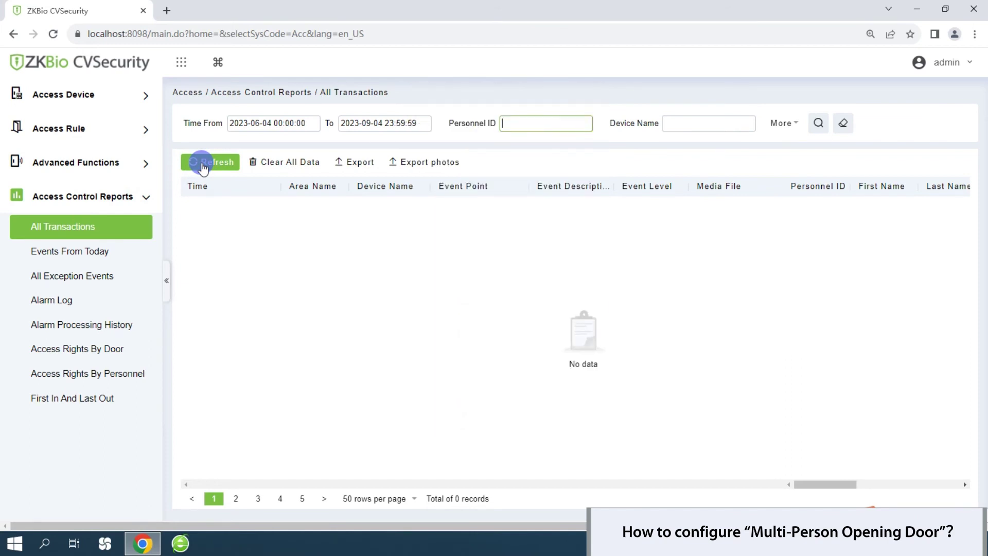
pyautogui.click(209, 166)
pyautogui.click(194, 166)
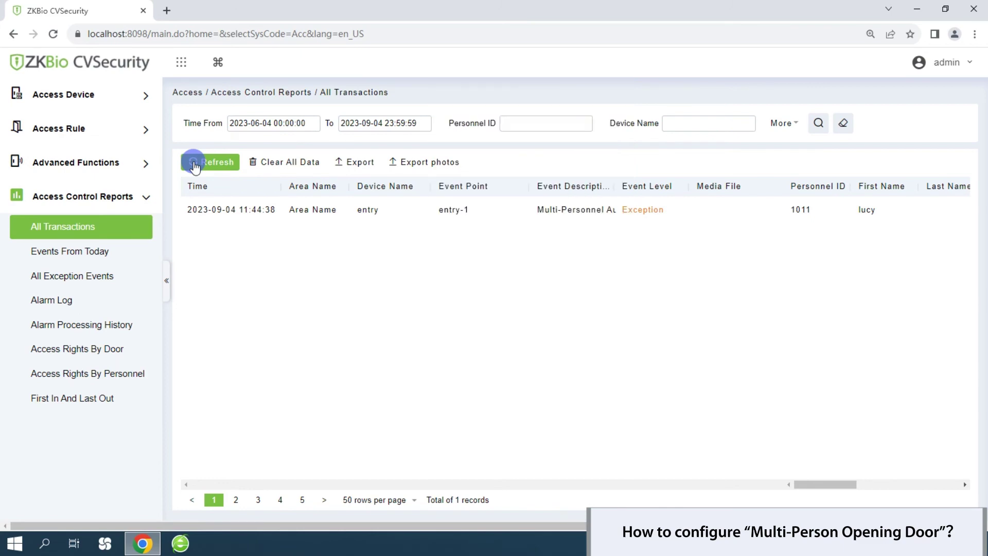
pyautogui.click(194, 165)
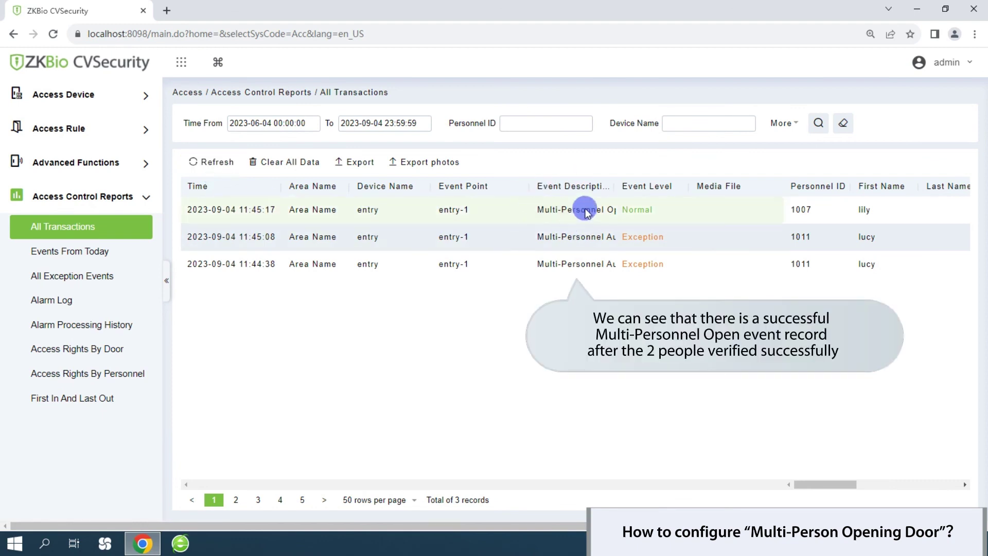
pyautogui.moveTo(614, 186); pyautogui.dragTo(706, 187)
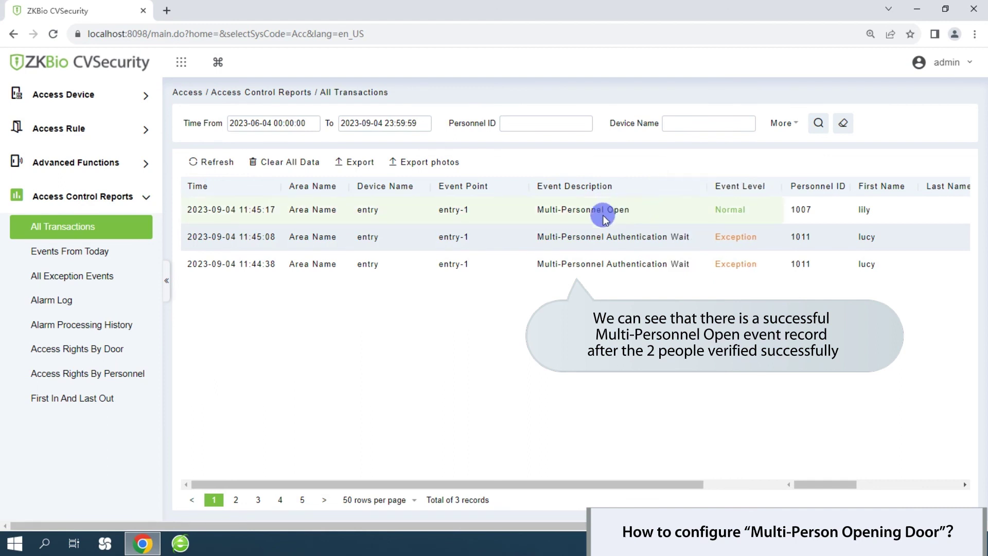